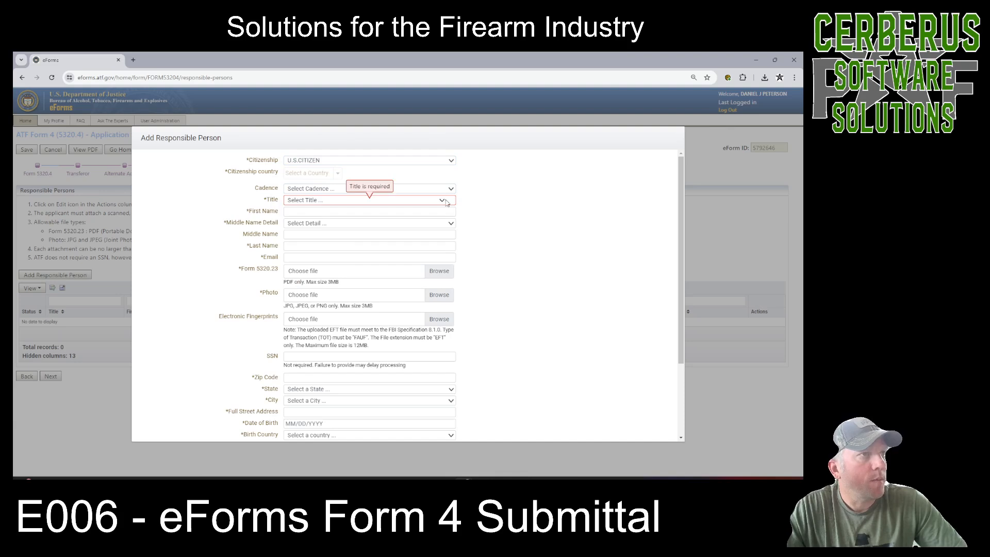
Set the responsible person's title to TRUSTEE and enter their first name.
{"action": "left_click", "coordinate": [442, 200]}
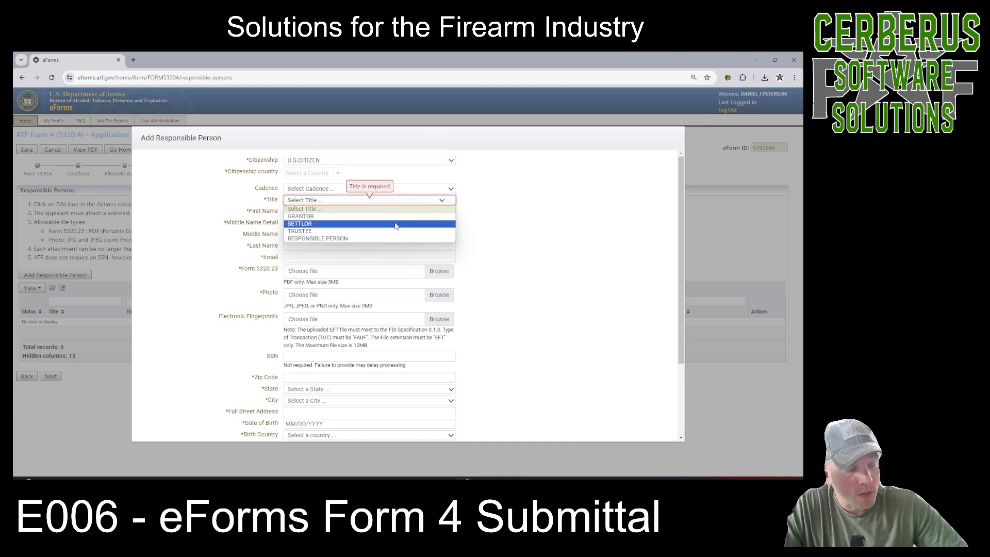
{"action": "left_click", "coordinate": [318, 231]}
{"action": "left_click", "coordinate": [317, 211]}
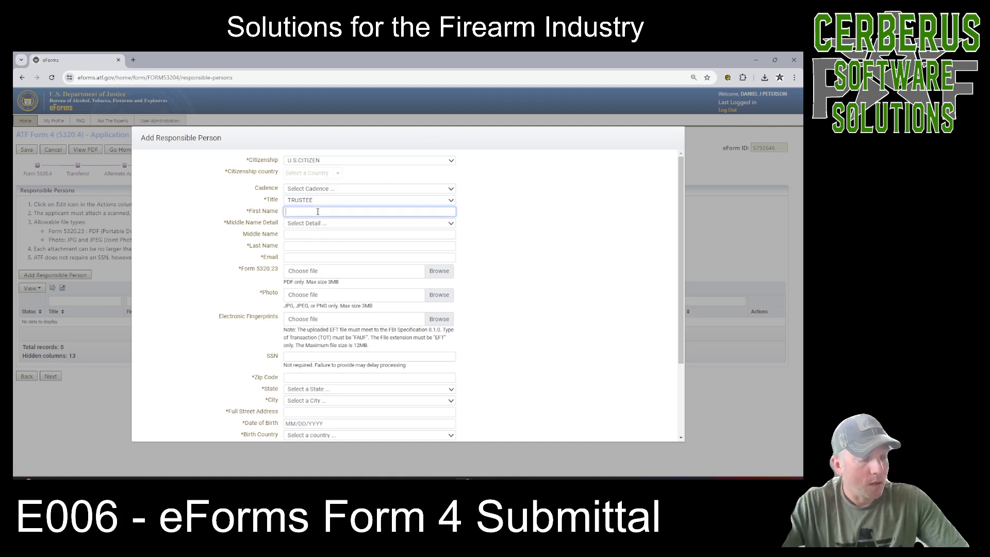
{"action": "type", "text": "JOHN"}
Set the middle name detail to FULL MIDDLE NAME and enter the responsible person's middle name.
{"action": "key", "text": "Tab"}
{"action": "key", "text": "n"}
{"action": "key", "text": "Tab"}
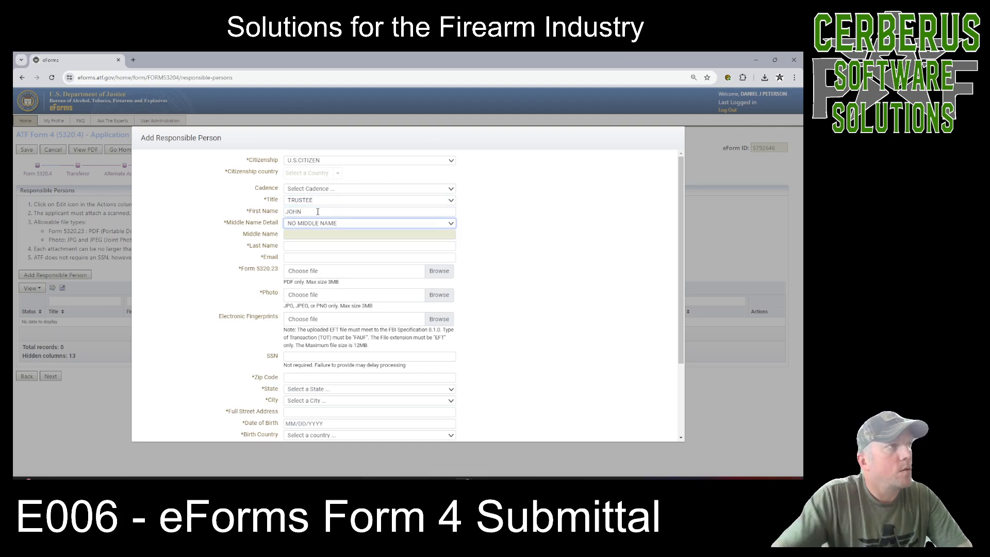
{"action": "left_click", "coordinate": [382, 223]}
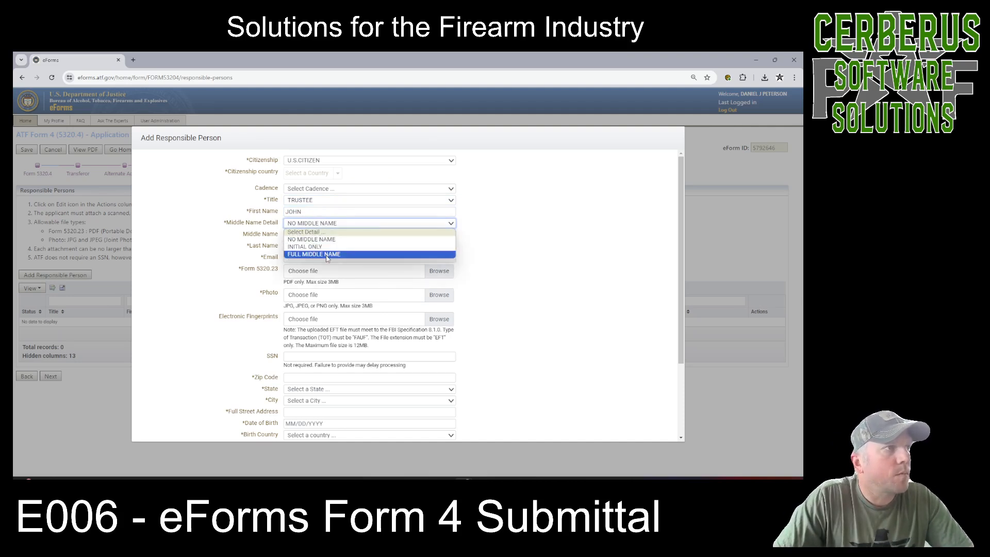
{"action": "left_click", "coordinate": [315, 253]}
{"action": "left_click", "coordinate": [318, 234]}
{"action": "type", "text": "JAMES"}
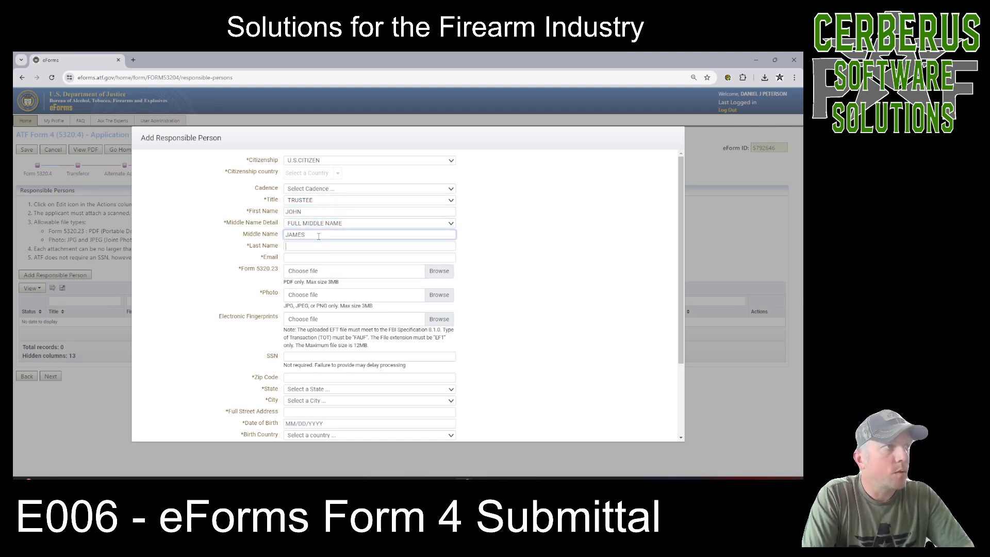
Enter the responsible person's last name and e-mail address.
{"action": "key", "text": "Tab"}
{"action": "type", "text": "SMITH"}
{"action": "key", "text": "Tab"}
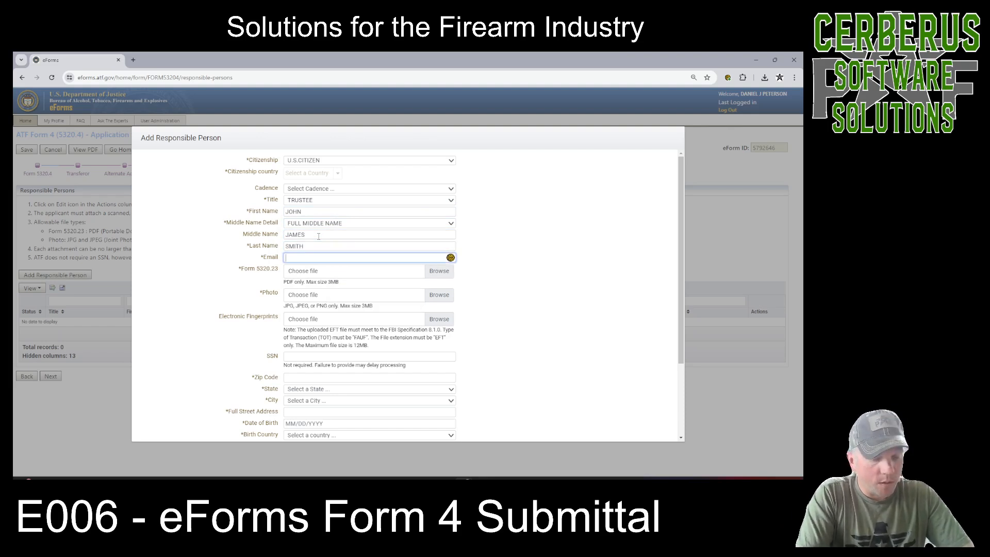
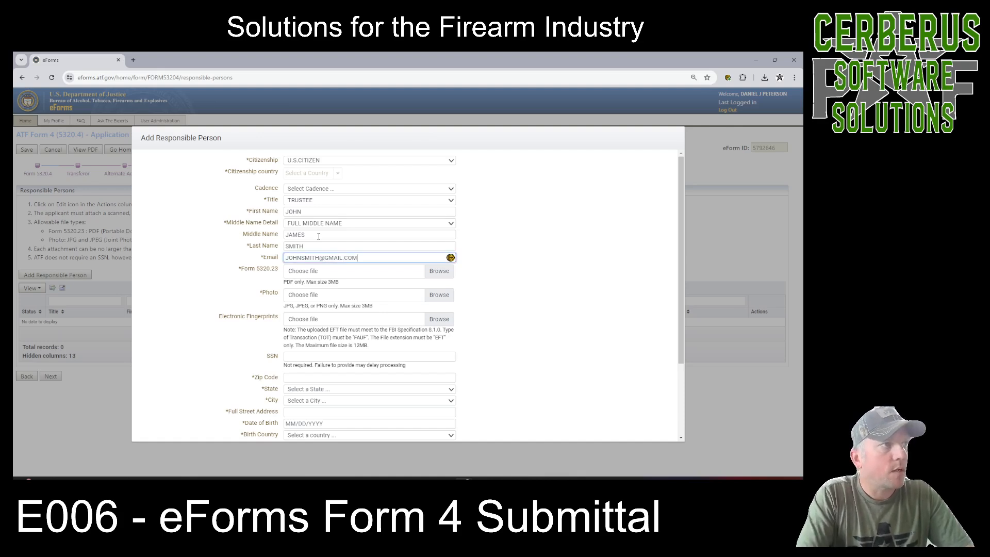
{"action": "key", "text": "Tab"}
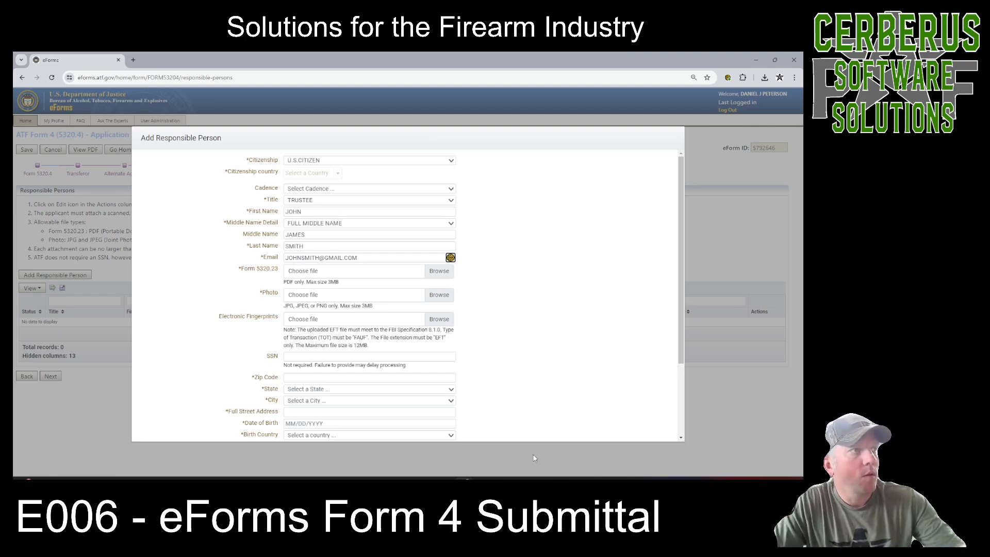
Switch to the ATF website window, open the Responsible Person Questionnaire (ATF Form 5320.23) PDF and review its first two pages.
{"action": "mouse_move", "coordinate": [464, 477]}
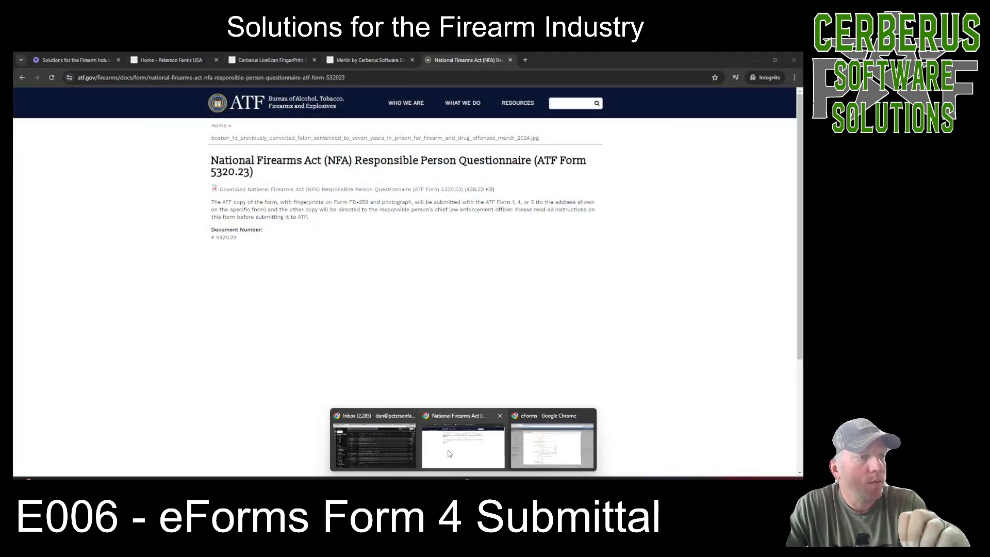
{"action": "left_click", "coordinate": [450, 449]}
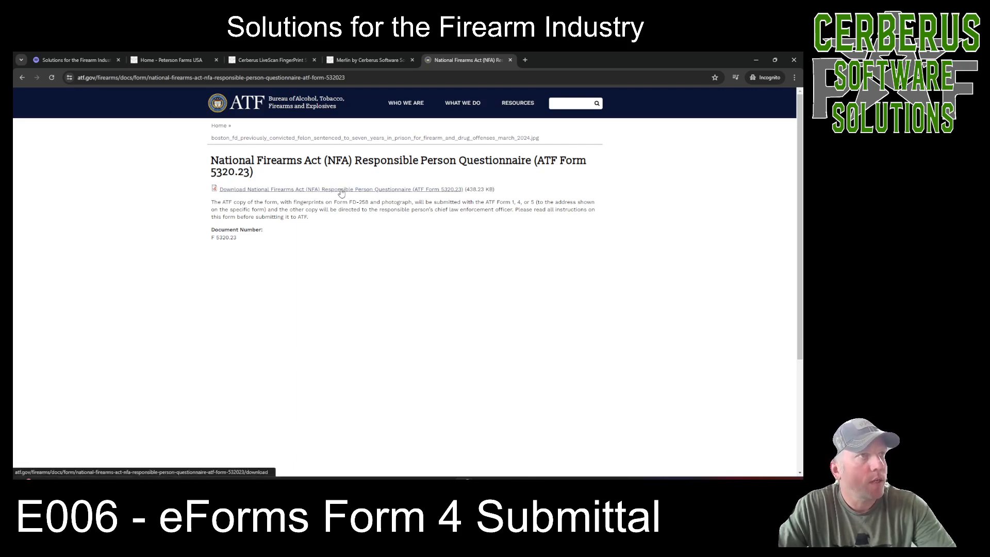
{"action": "left_click", "coordinate": [340, 190]}
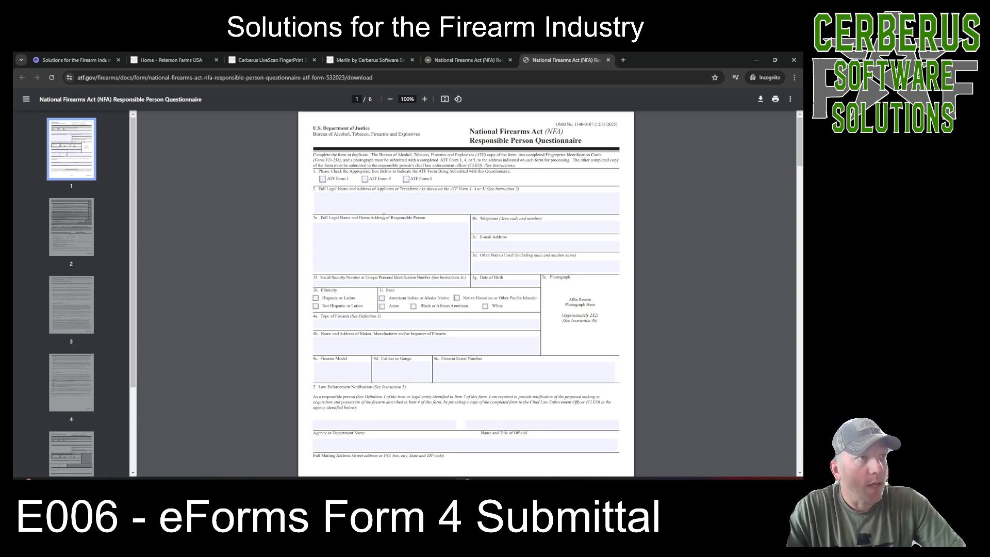
{"action": "scroll", "coordinate": [406, 390], "scroll_direction": "down", "scroll_amount": 3}
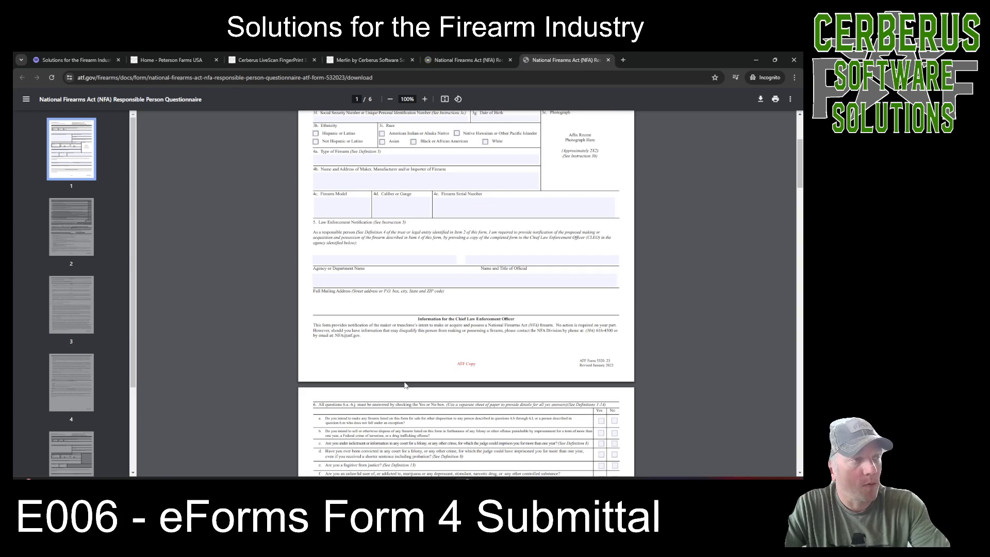
{"action": "scroll", "coordinate": [404, 384], "scroll_direction": "down", "scroll_amount": 3}
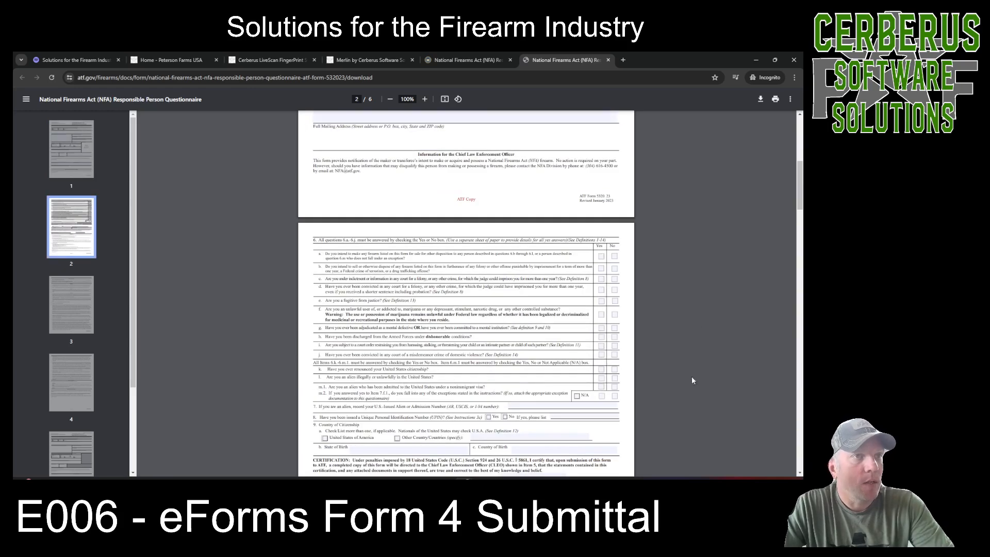
{"action": "scroll", "coordinate": [586, 390], "scroll_direction": "down", "scroll_amount": 3}
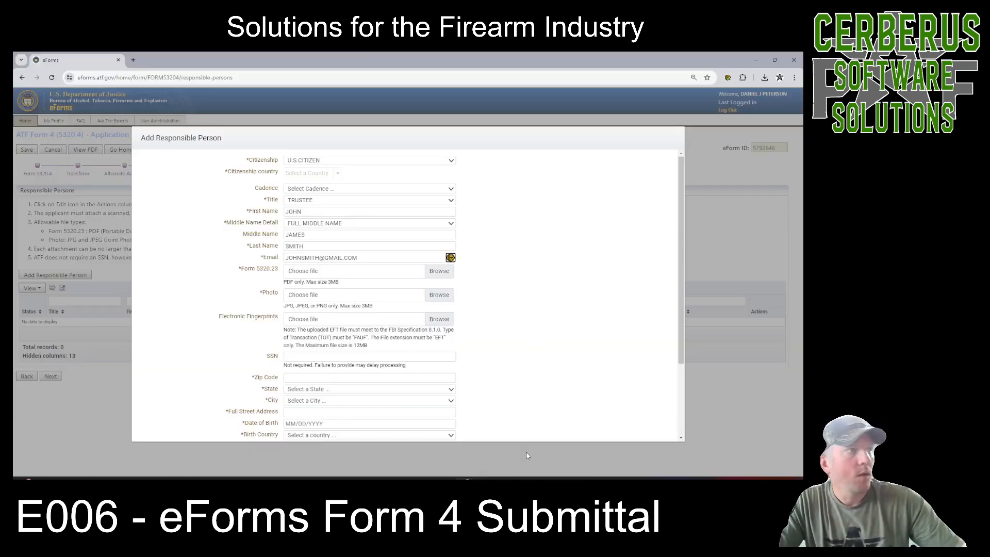
Attach the completed RPQ_F4 questionnaire PDF from the client's folder as the responsible person's Form 5320.23.
{"action": "left_click", "coordinate": [439, 270]}
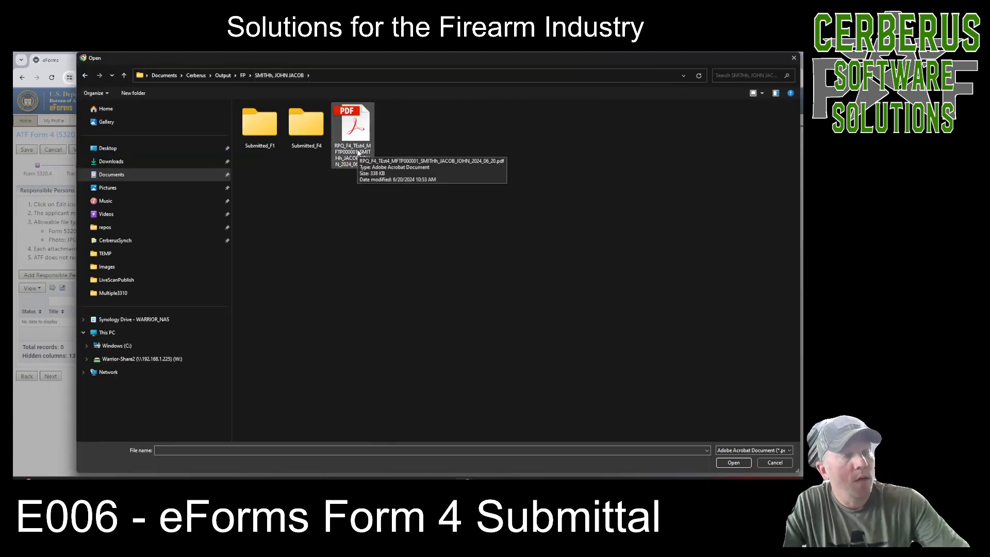
{"action": "left_click", "coordinate": [353, 129]}
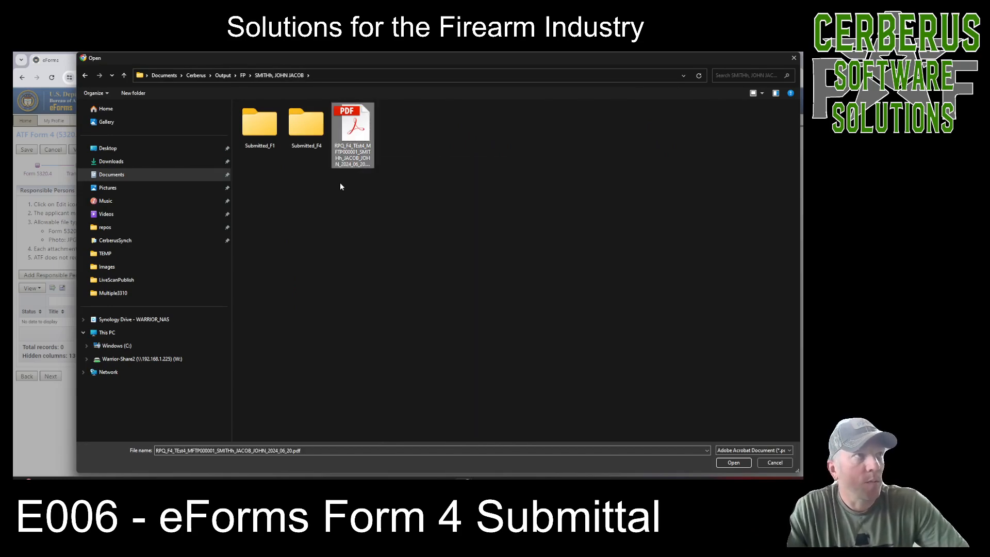
{"action": "left_click", "coordinate": [733, 462]}
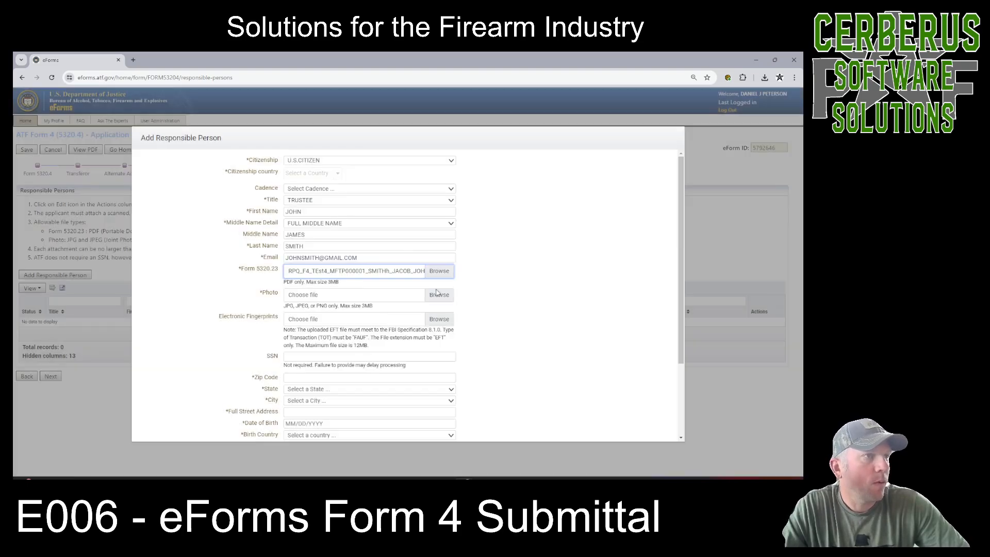
Attach Client_Photo.jpg as the responsible person's photo.
{"action": "left_click", "coordinate": [438, 294]}
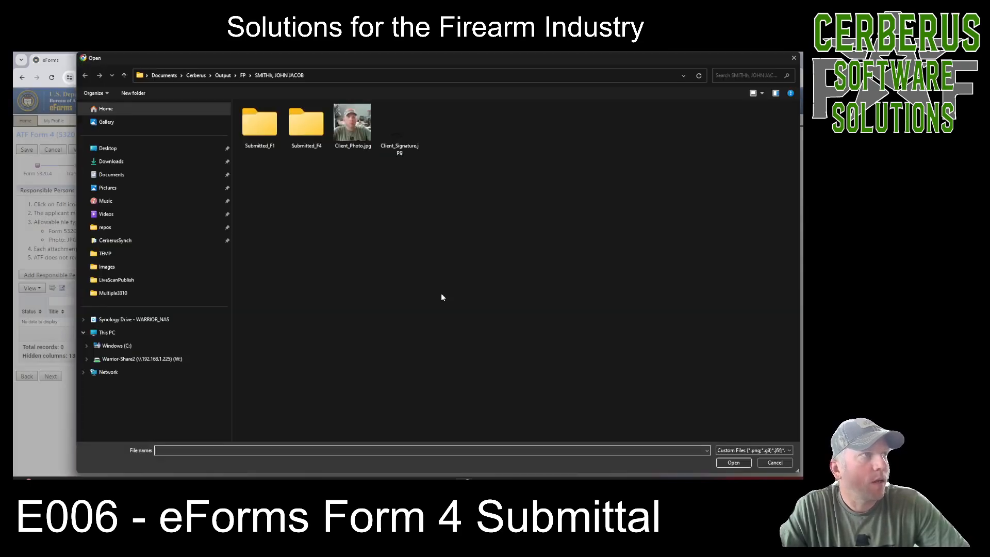
{"action": "left_click", "coordinate": [353, 124]}
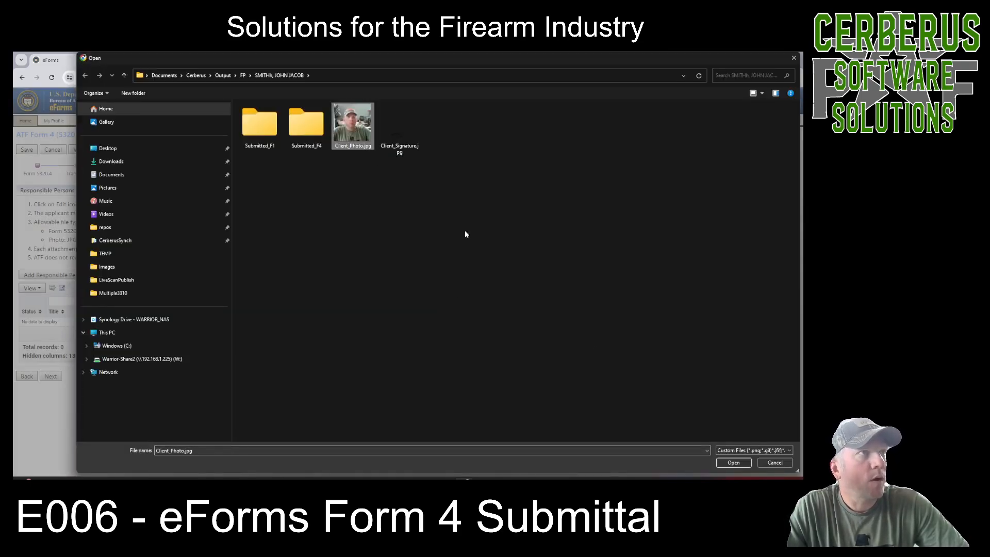
{"action": "left_click", "coordinate": [733, 462]}
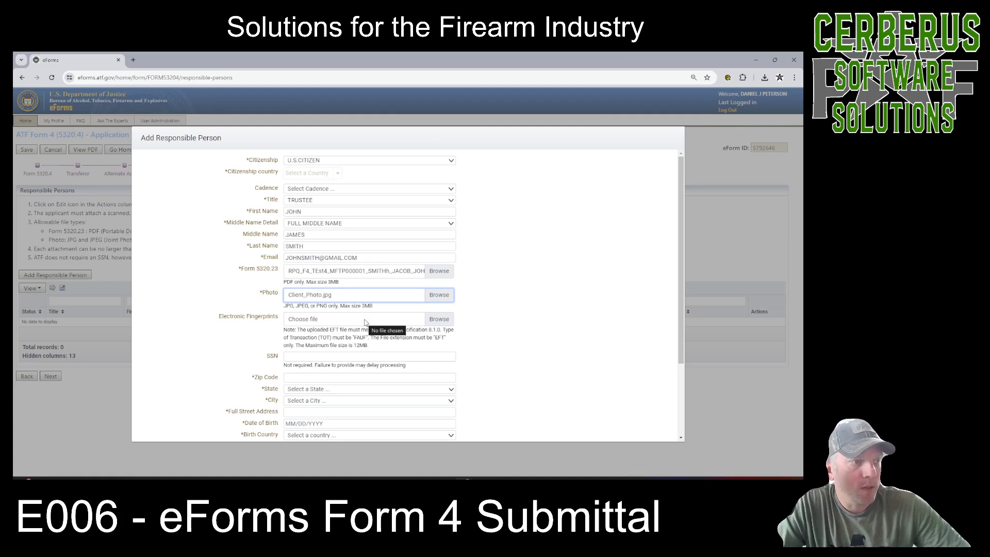
Attach the client's EFT file as the electronic fingerprints and acknowledge the package validation information.
{"action": "left_click", "coordinate": [439, 319]}
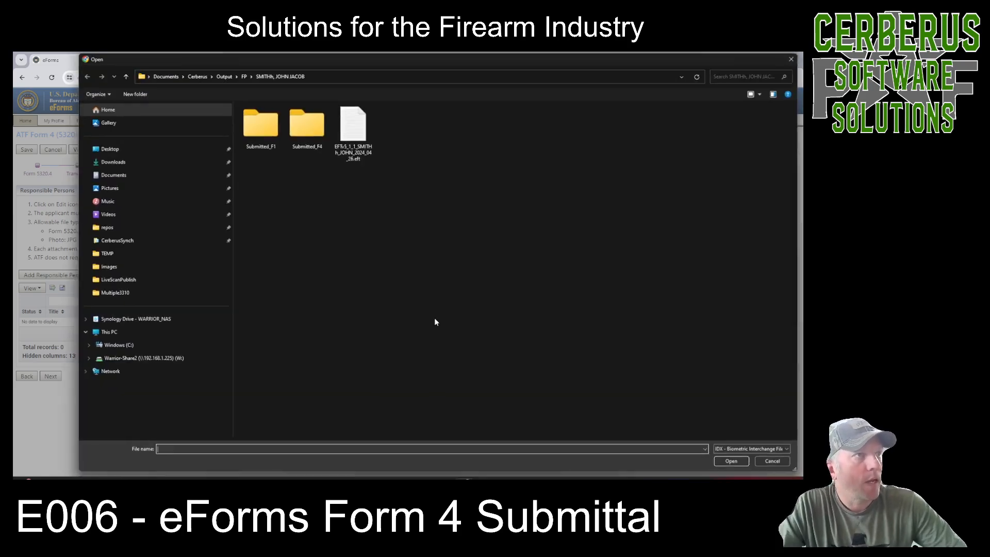
{"action": "left_click", "coordinate": [368, 152]}
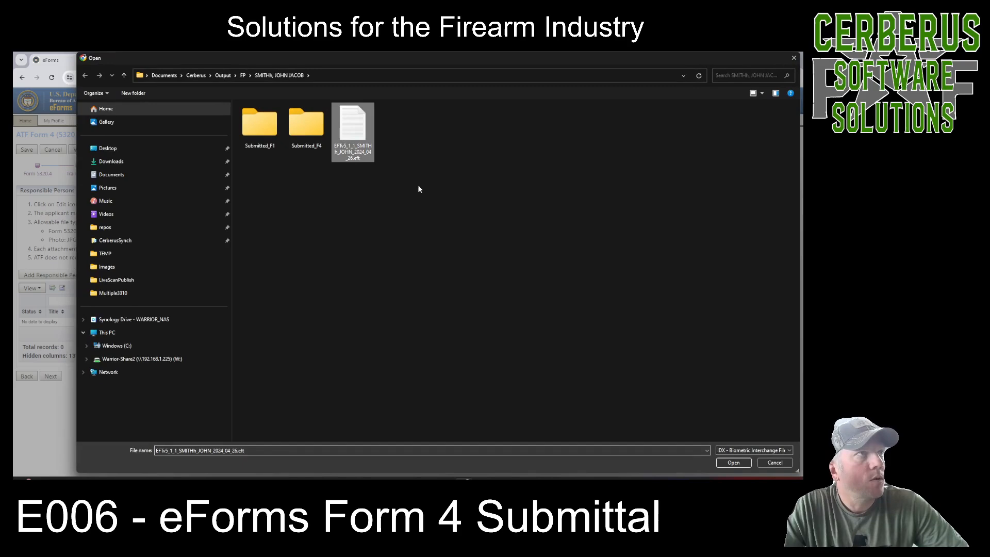
{"action": "left_click", "coordinate": [739, 463]}
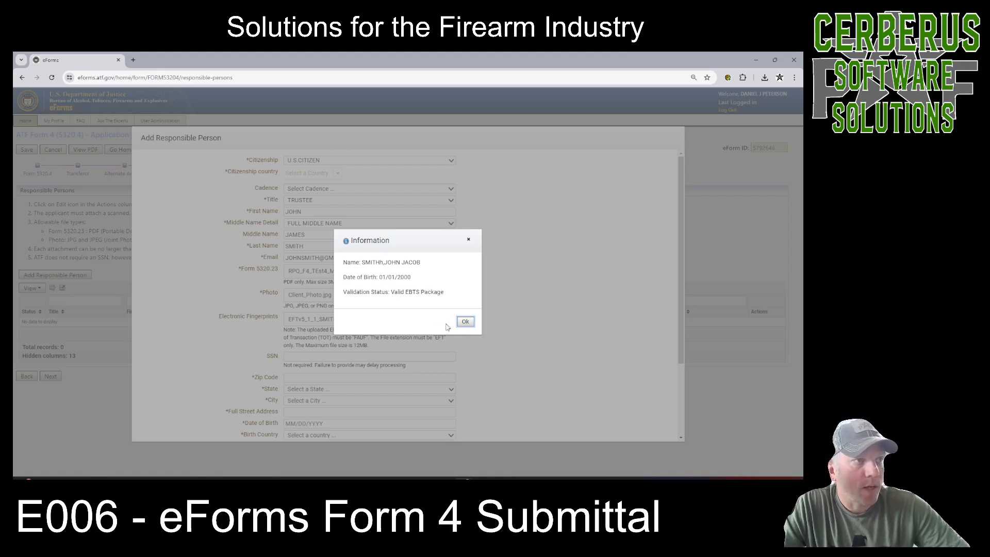
{"action": "left_click", "coordinate": [468, 323]}
Leave the SSN blank, enter the responsible person's zip code and select their city.
{"action": "left_click", "coordinate": [377, 356]}
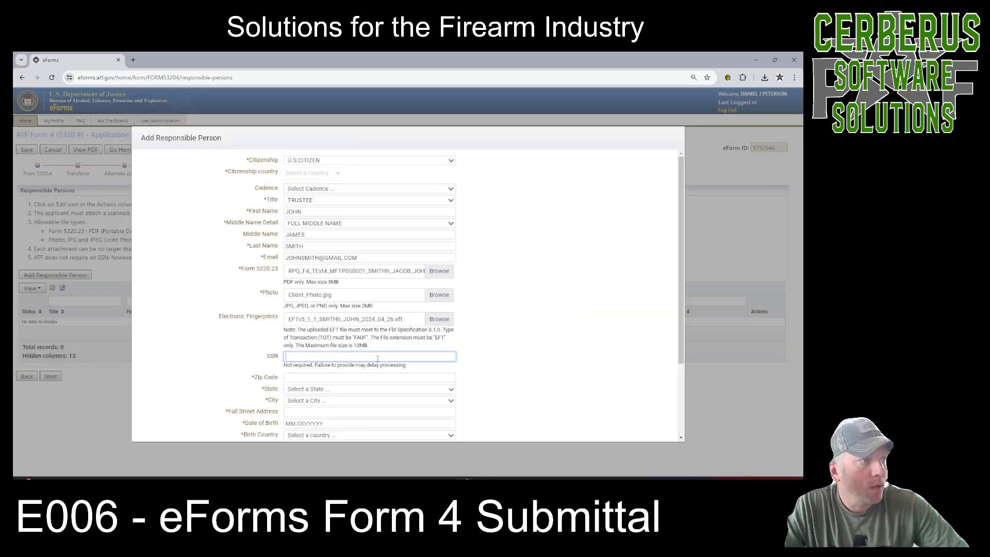
{"action": "scroll", "coordinate": [681, 341], "scroll_direction": "down", "scroll_amount": 2}
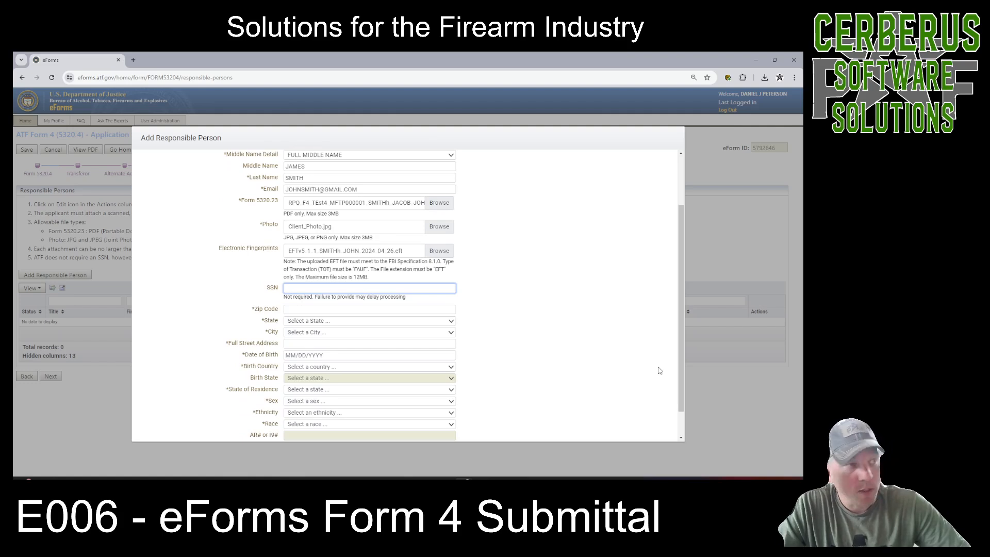
{"action": "left_click", "coordinate": [316, 309]}
{"action": "type", "text": "531"}
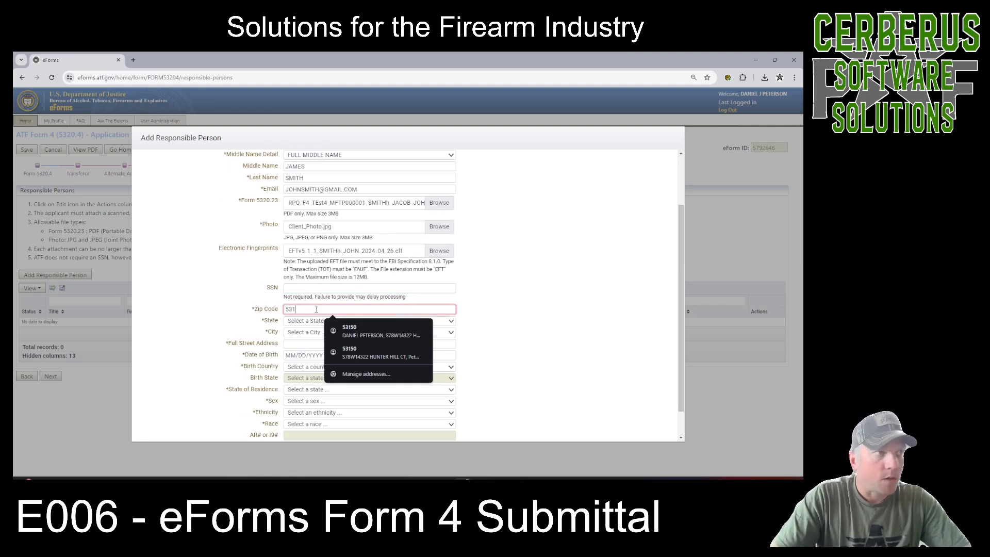
{"action": "type", "text": "26"}
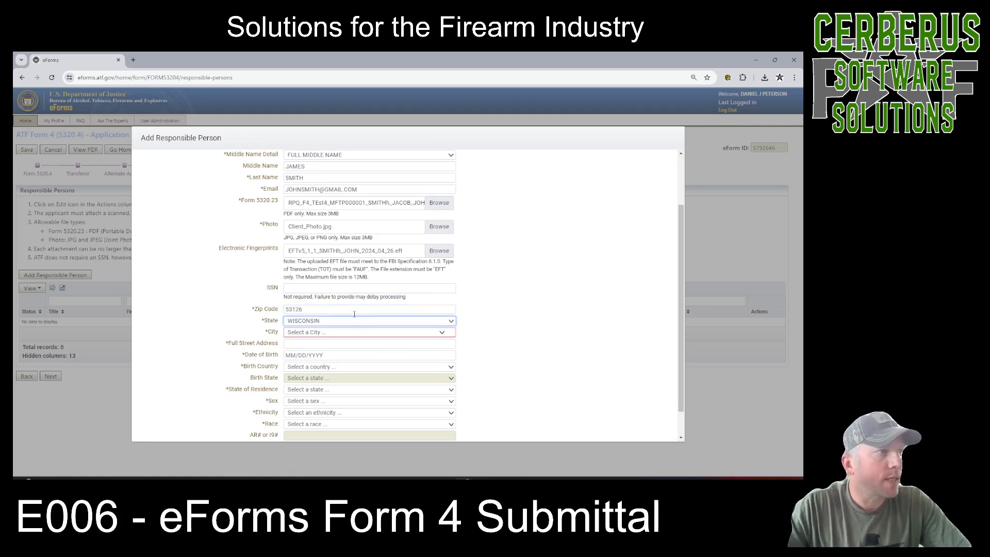
{"action": "left_click", "coordinate": [434, 334]}
{"action": "left_click", "coordinate": [360, 359]}
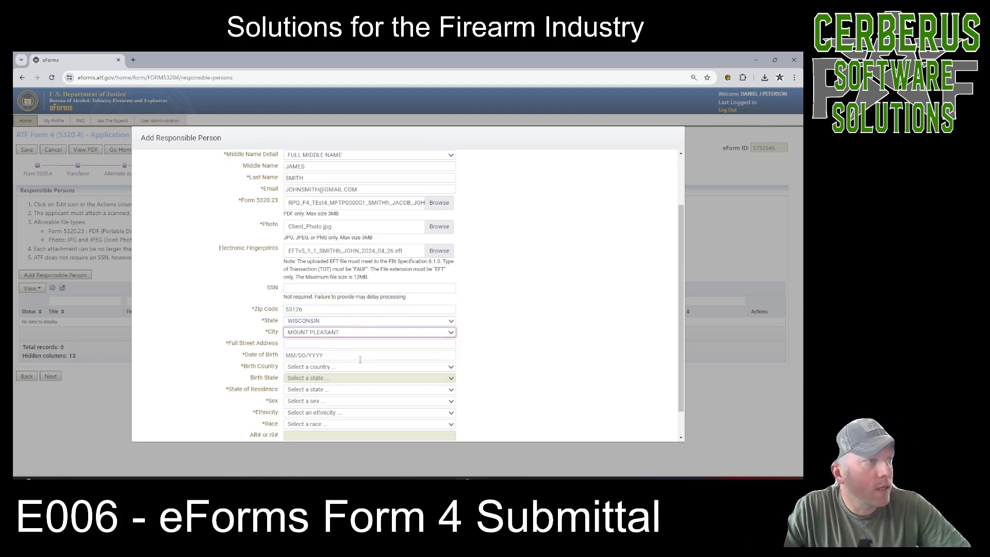
Enter the responsible person's full street address and date of birth.
{"action": "left_click", "coordinate": [320, 345]}
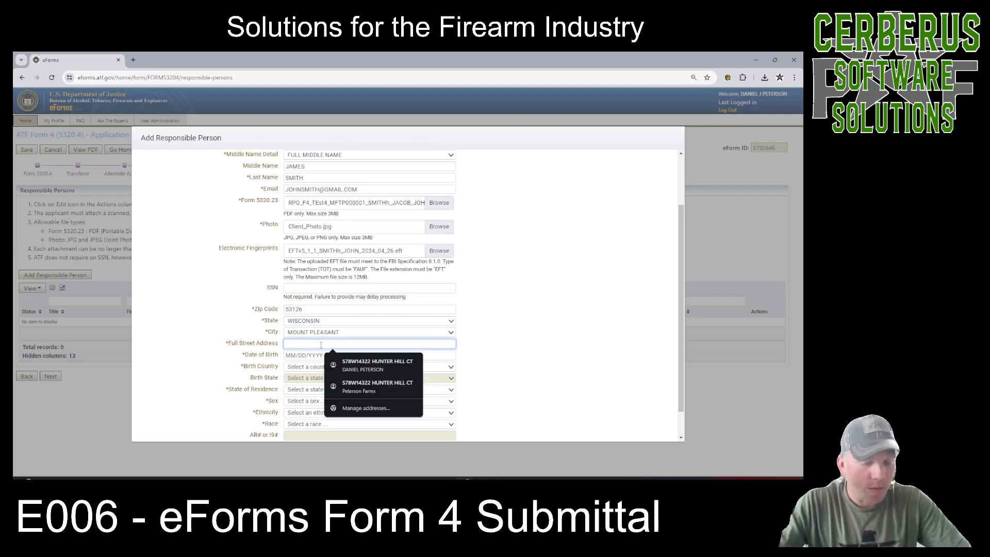
{"action": "type", "text": "123 MAIN"}
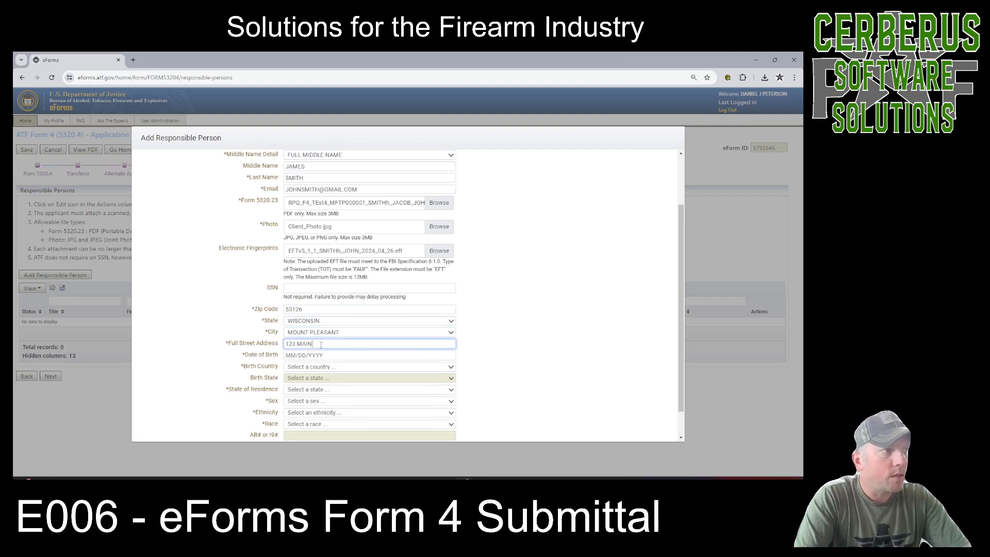
{"action": "type", "text": " STREET"}
{"action": "key", "text": "Tab"}
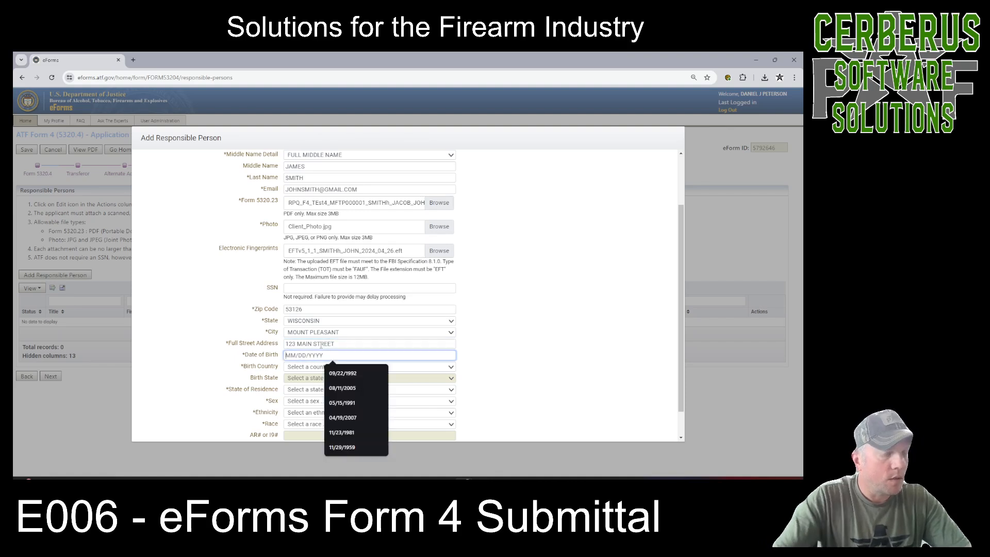
{"action": "type", "text": "01/01/"}
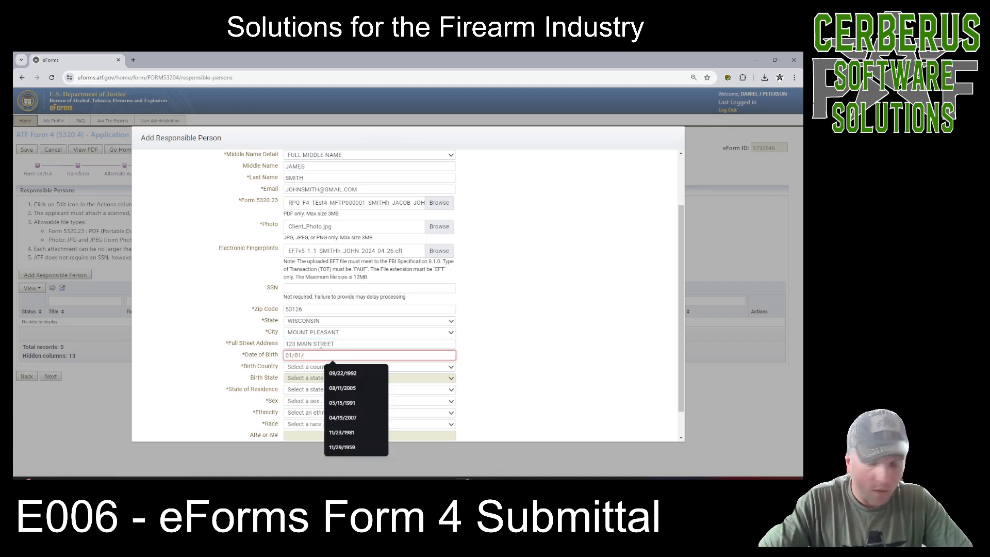
{"action": "type", "text": "2000"}
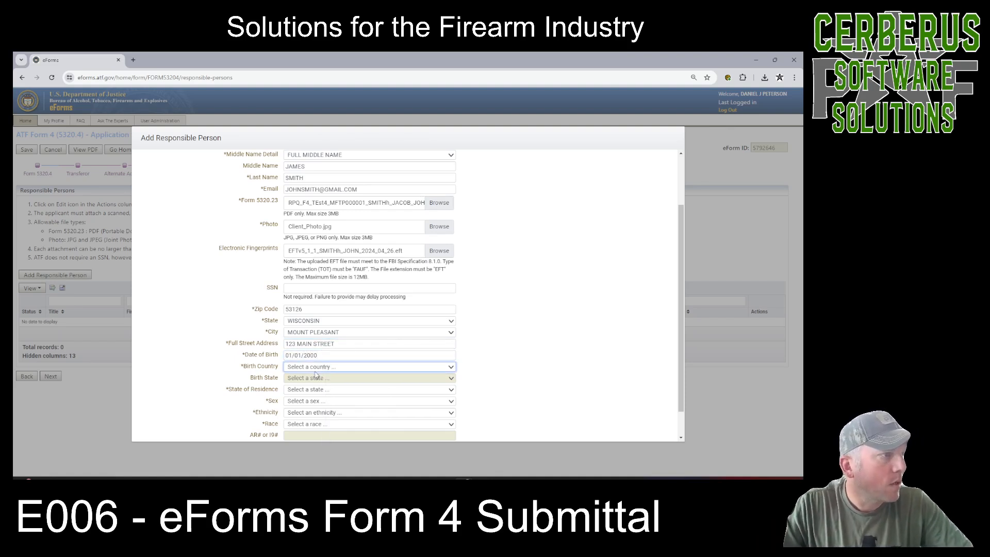
Set the responsible person's birth country to UNITED STATES OF AMERICA and birth state to WISCONSIN.
{"action": "left_click", "coordinate": [316, 367]}
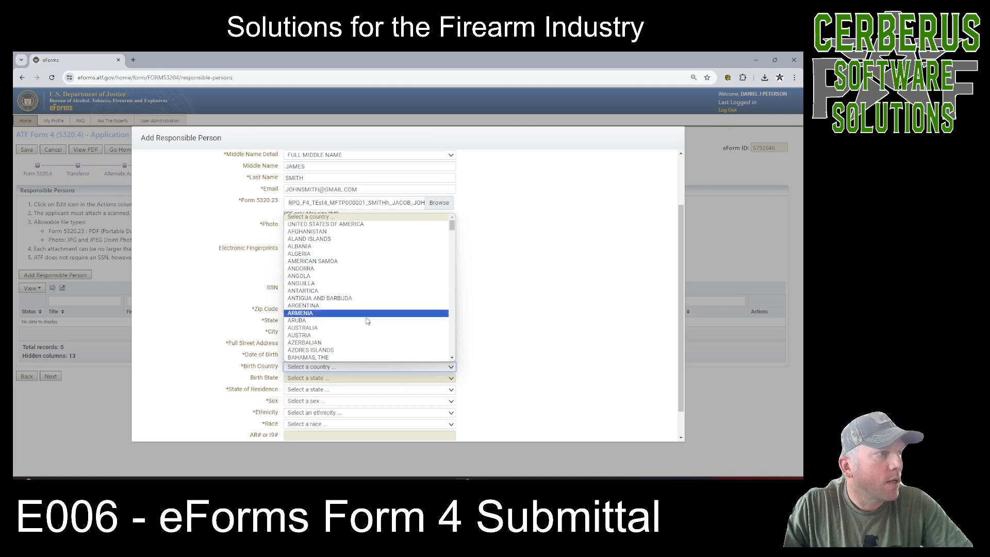
{"action": "left_click", "coordinate": [342, 225]}
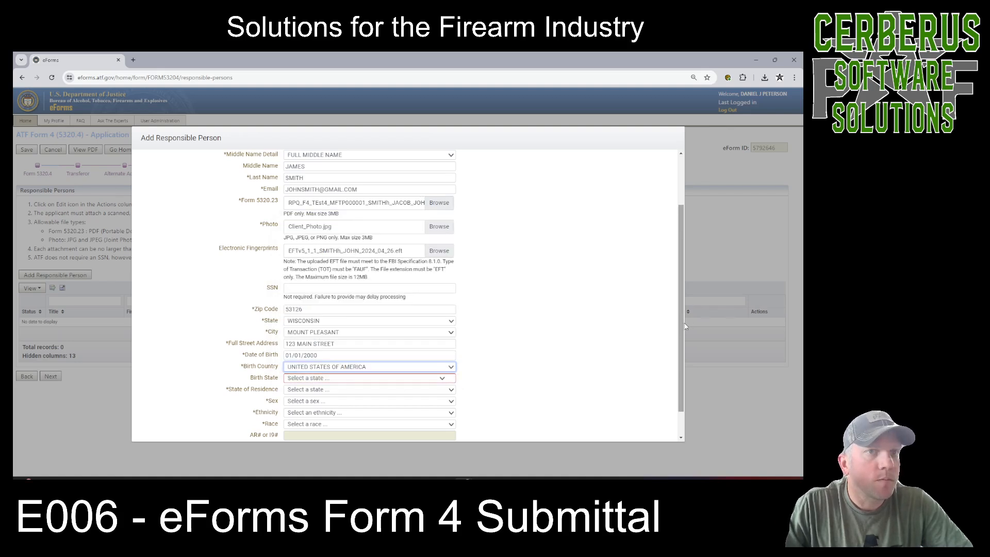
{"action": "scroll", "coordinate": [681, 328], "scroll_direction": "down", "scroll_amount": 1}
{"action": "left_click", "coordinate": [436, 346]}
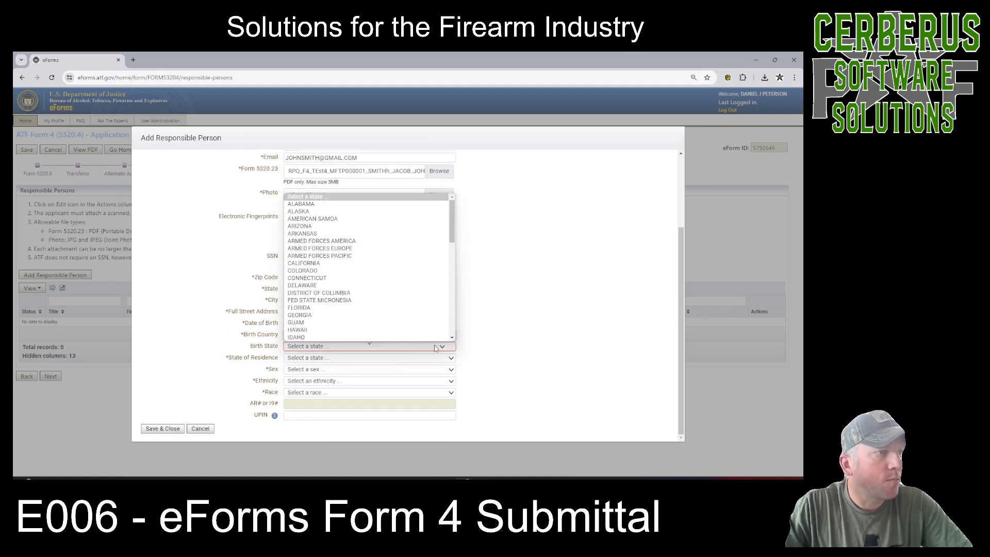
{"action": "key", "text": "w"}
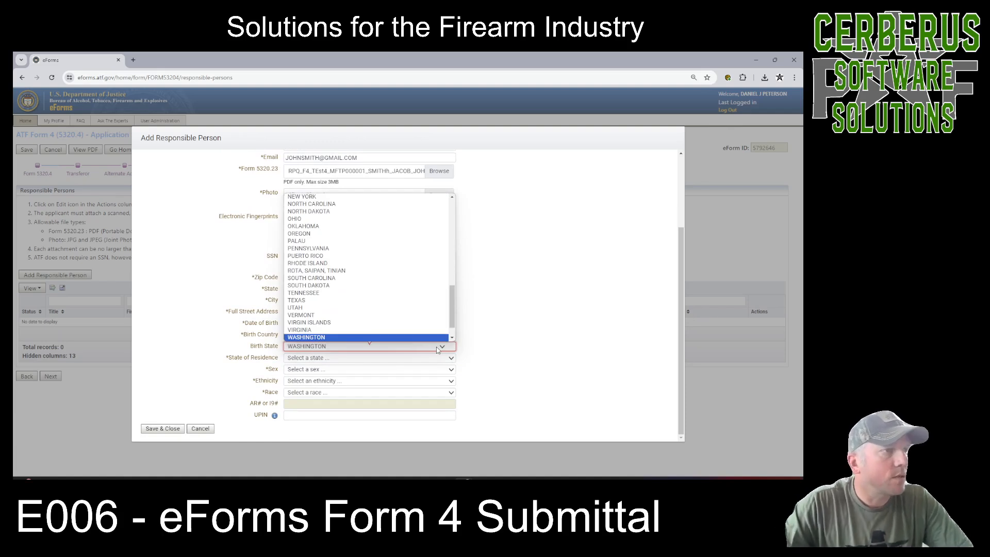
{"action": "left_click_drag", "start_coordinate": [453, 312], "coordinate": [453, 315]}
{"action": "scroll", "coordinate": [361, 333], "scroll_direction": "down", "scroll_amount": 1}
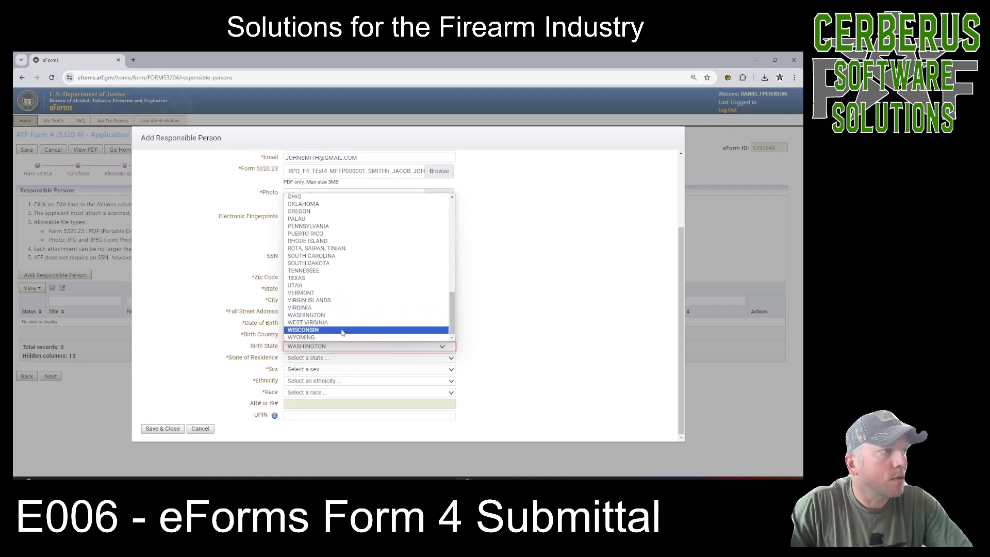
{"action": "left_click", "coordinate": [306, 330]}
Select WISCONSIN as the responsible person's state of residence.
{"action": "left_click", "coordinate": [308, 359]}
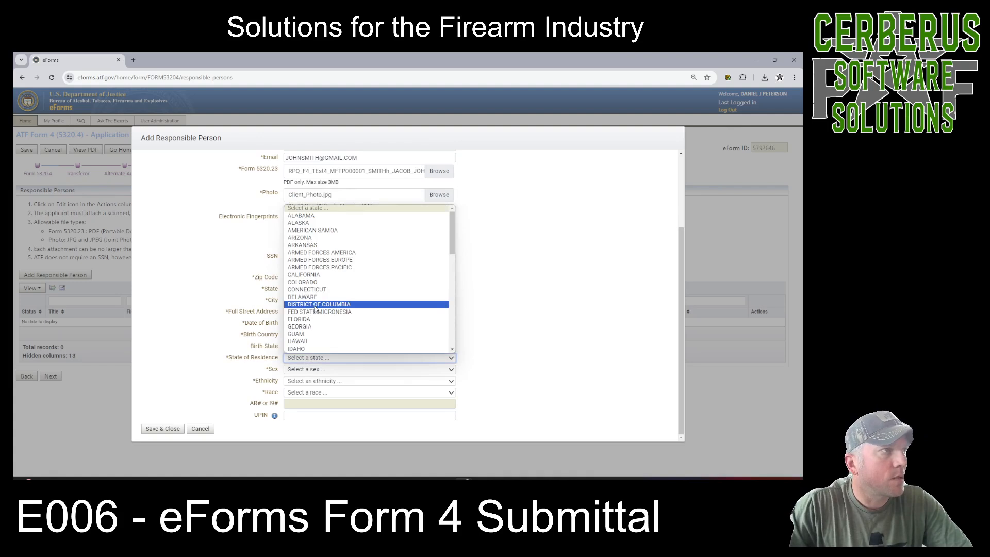
{"action": "key", "text": "w"}
{"action": "key", "text": "i"}
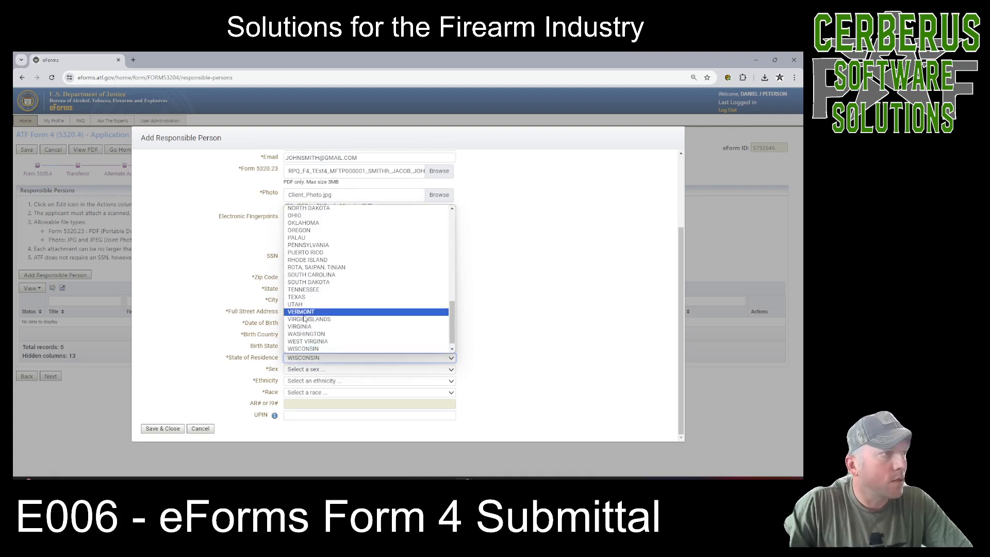
{"action": "left_click", "coordinate": [311, 349]}
Set the responsible person's sex to MALE.
{"action": "left_click", "coordinate": [312, 369]}
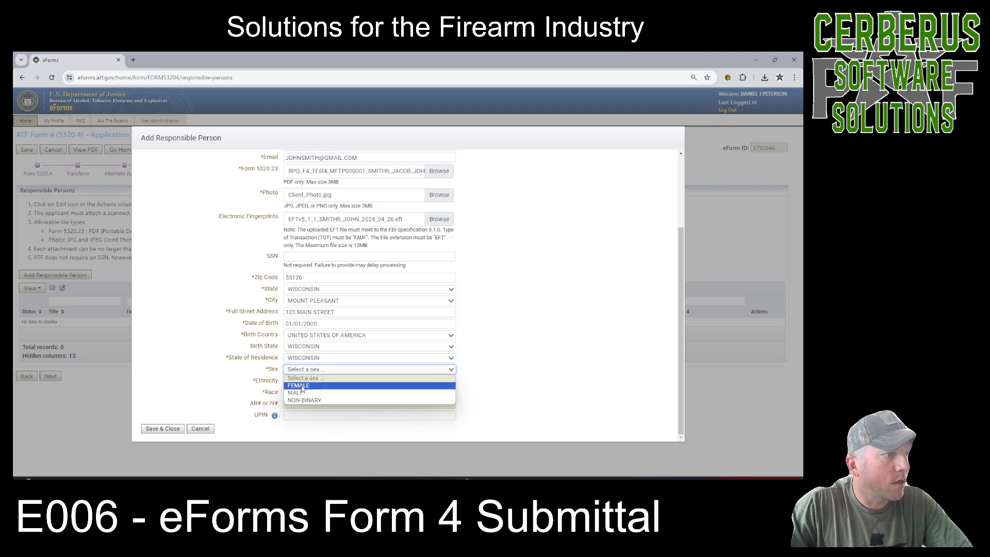
{"action": "left_click", "coordinate": [301, 386]}
{"action": "left_click", "coordinate": [308, 369]}
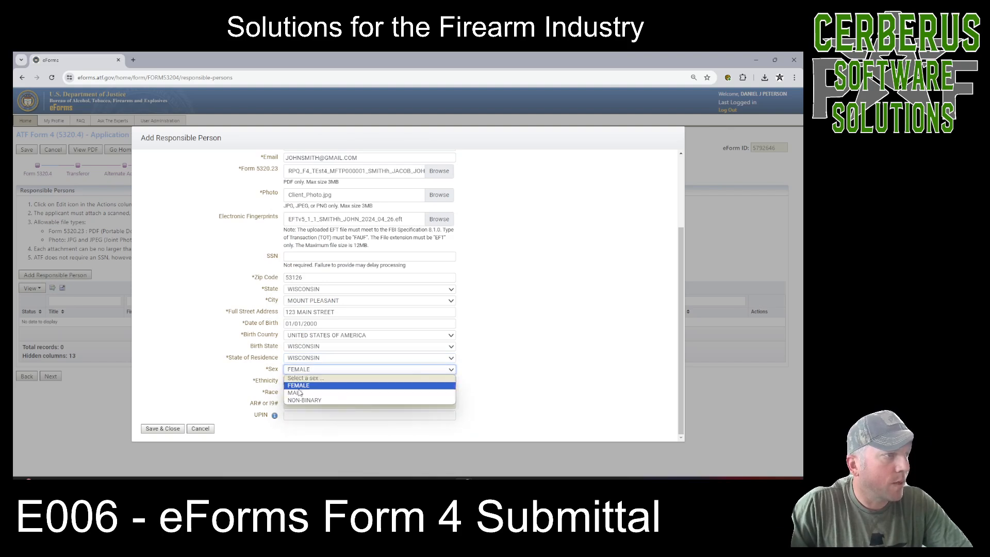
{"action": "left_click", "coordinate": [300, 386]}
{"action": "left_click", "coordinate": [309, 369]}
{"action": "left_click", "coordinate": [301, 393]}
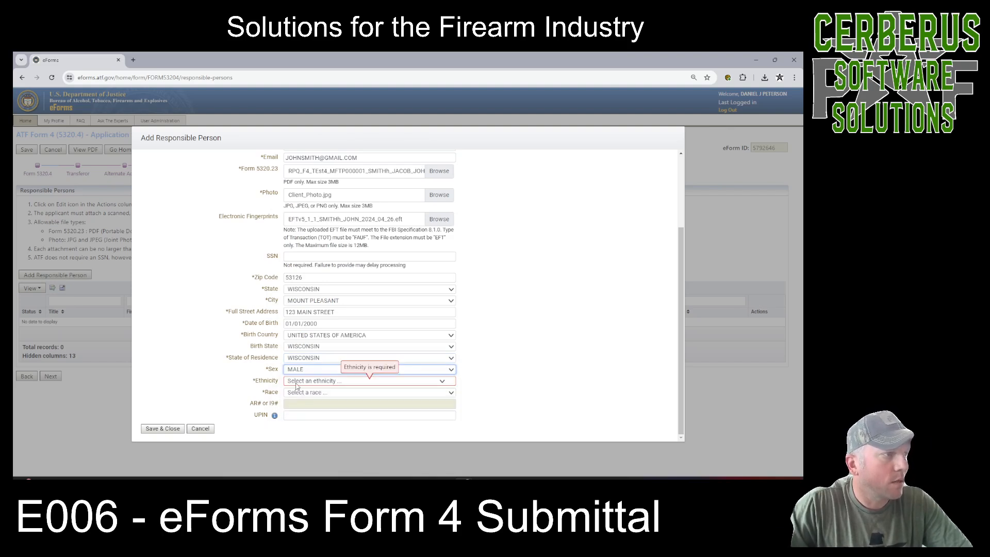
Set the responsible person's ethnicity to NOT HISPANIC OR LATINO and race to WHITE.
{"action": "left_click", "coordinate": [304, 380]}
{"action": "left_click", "coordinate": [299, 404]}
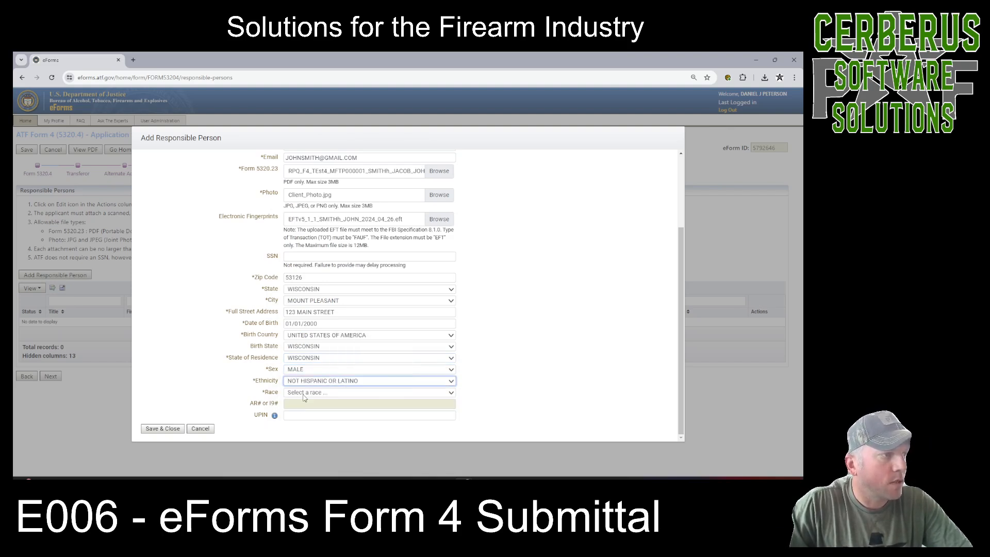
{"action": "left_click", "coordinate": [309, 391]}
{"action": "left_click", "coordinate": [291, 438]}
Leave the UPIN blank, then review the completed entries and save and close the responsible person record.
{"action": "mouse_move", "coordinate": [289, 407]}
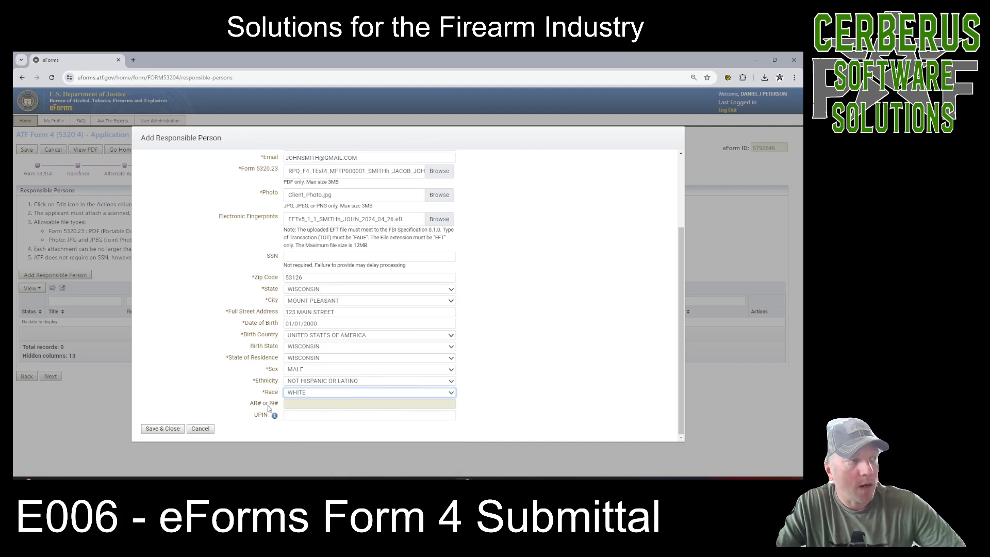
{"action": "left_click", "coordinate": [309, 415]}
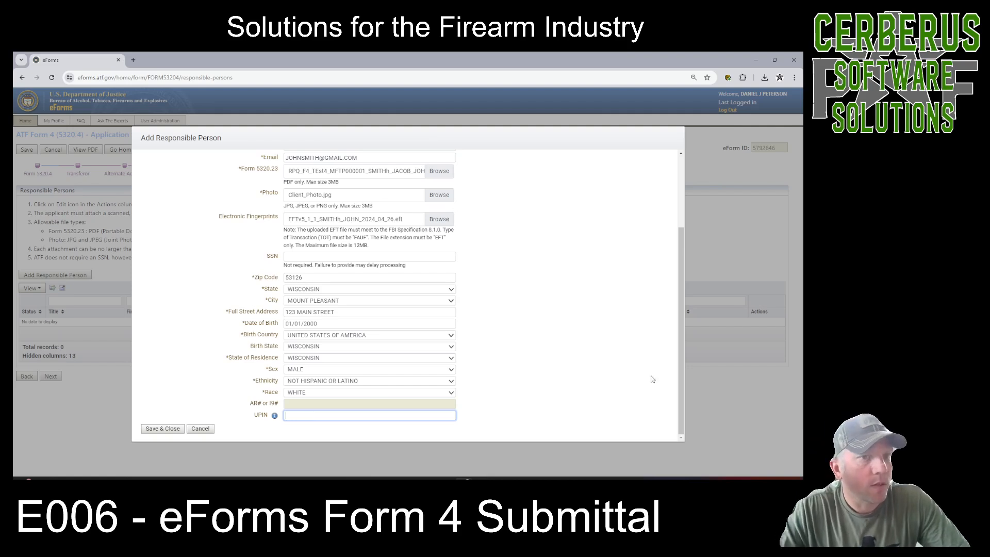
{"action": "left_click_drag", "start_coordinate": [679, 409], "coordinate": [680, 356]}
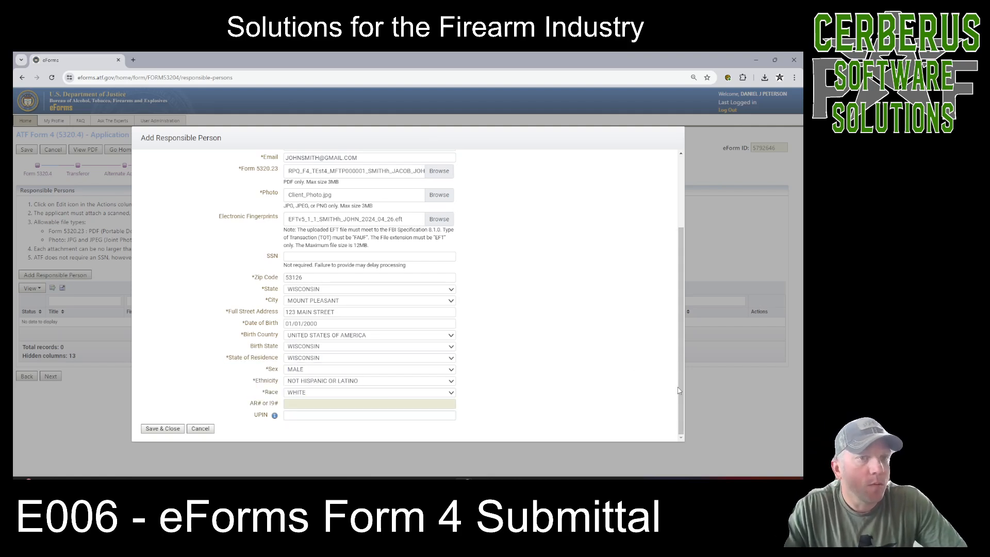
{"action": "scroll", "coordinate": [680, 340], "scroll_direction": "up", "scroll_amount": 2}
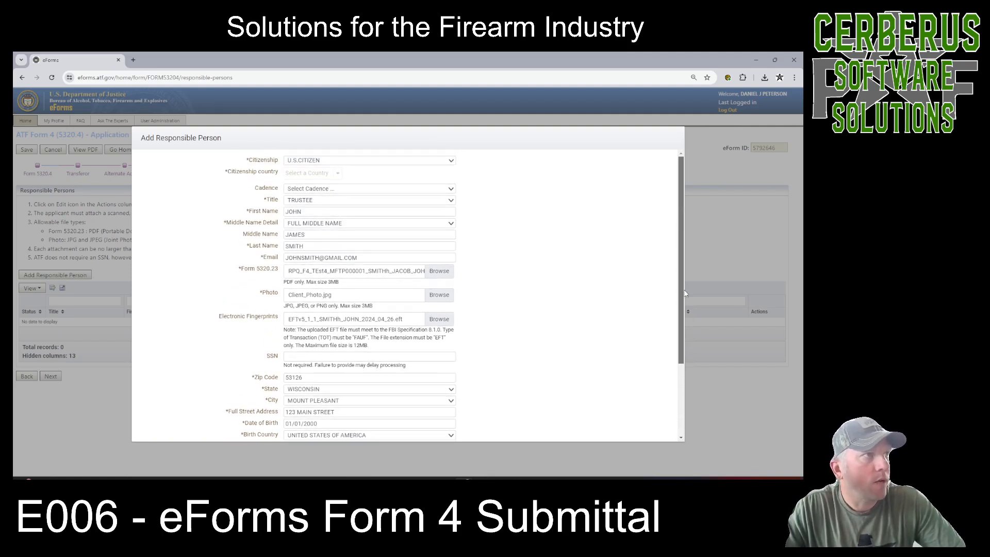
{"action": "scroll", "coordinate": [678, 311], "scroll_direction": "down", "scroll_amount": 2}
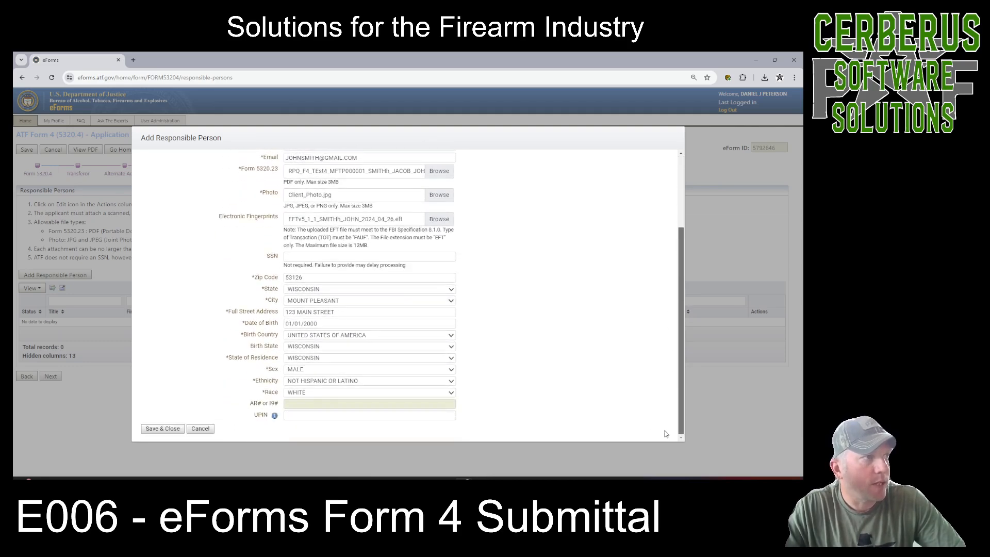
{"action": "left_click", "coordinate": [159, 429]}
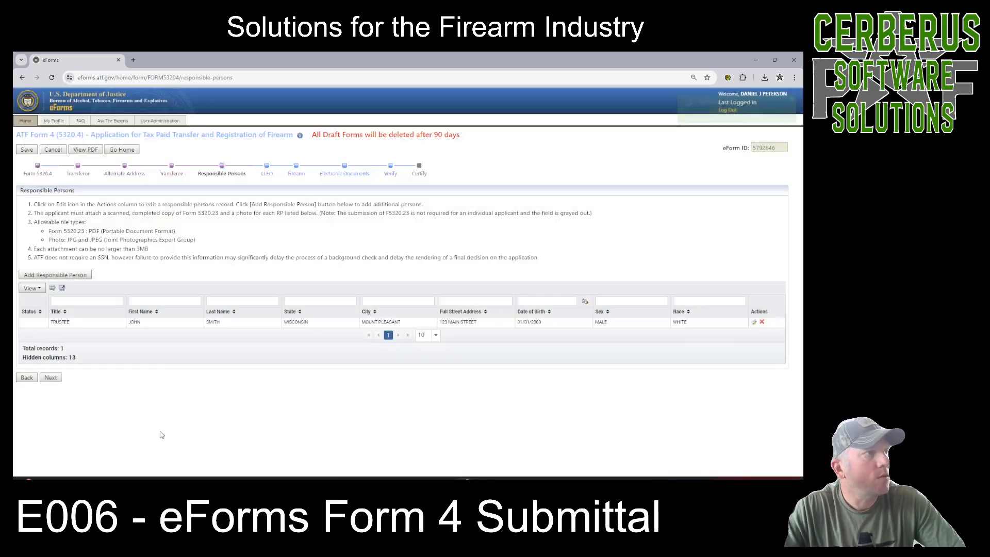